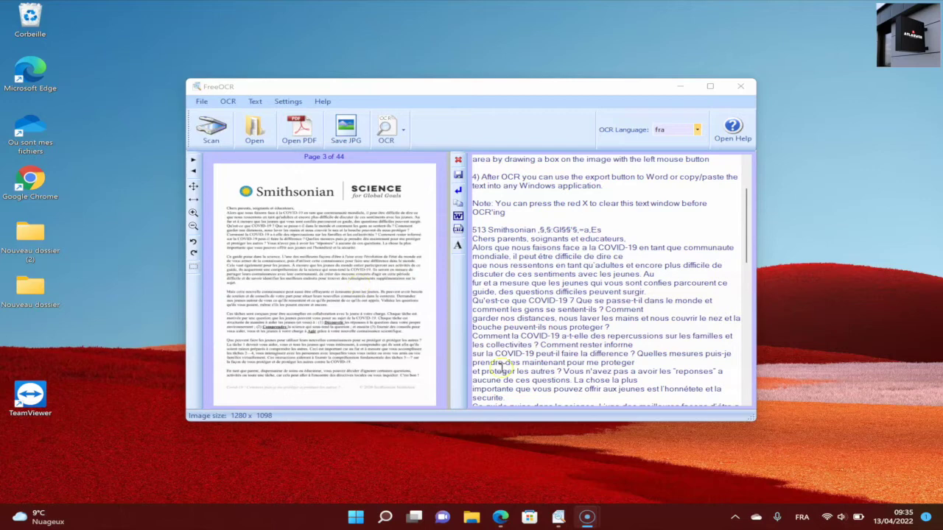
Step: View the FreeOCR download page in Microsoft Edge and return to the FreeOCR program
left_click(500, 517)
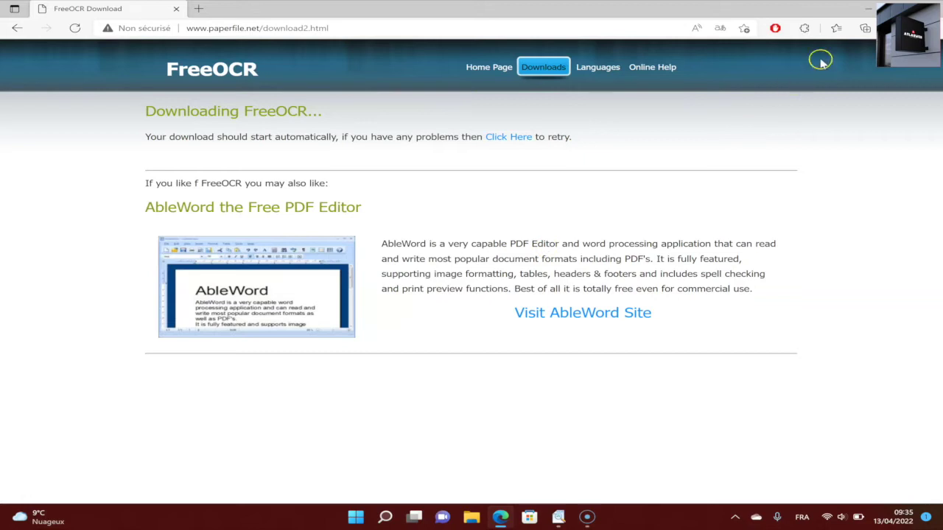
left_click(858, 9)
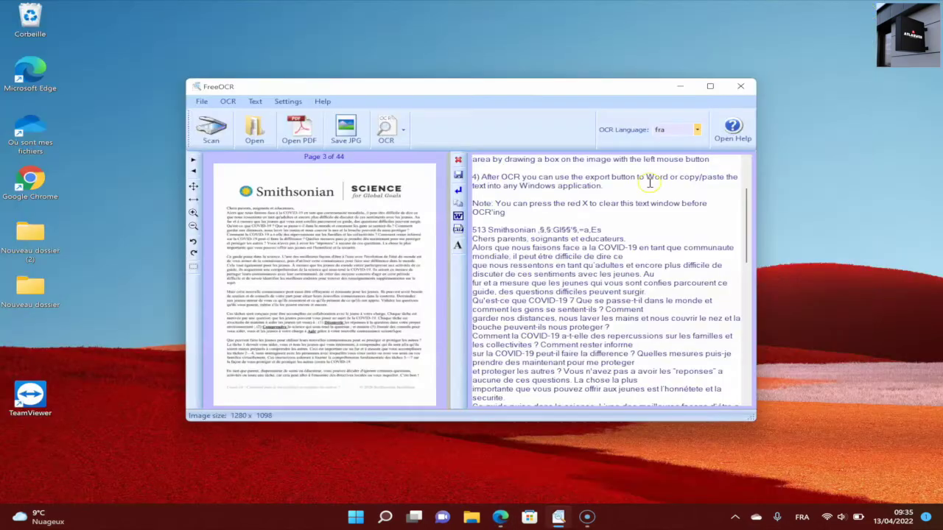
left_click(582, 230)
left_click(341, 202)
left_click(403, 133)
left_click(337, 289)
Step: Open the PDF COVID-19_Francais from the Téléchargements folder for text recognition
left_click(298, 137)
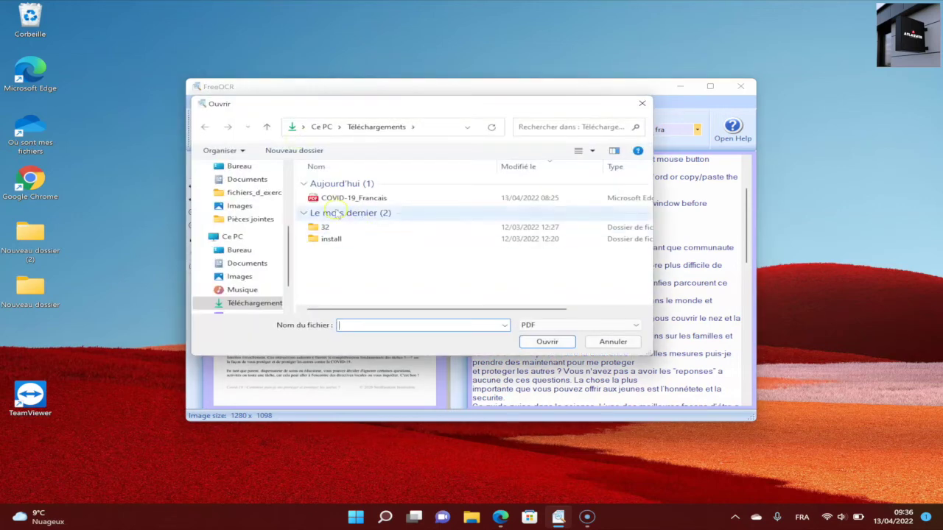
left_click(353, 199)
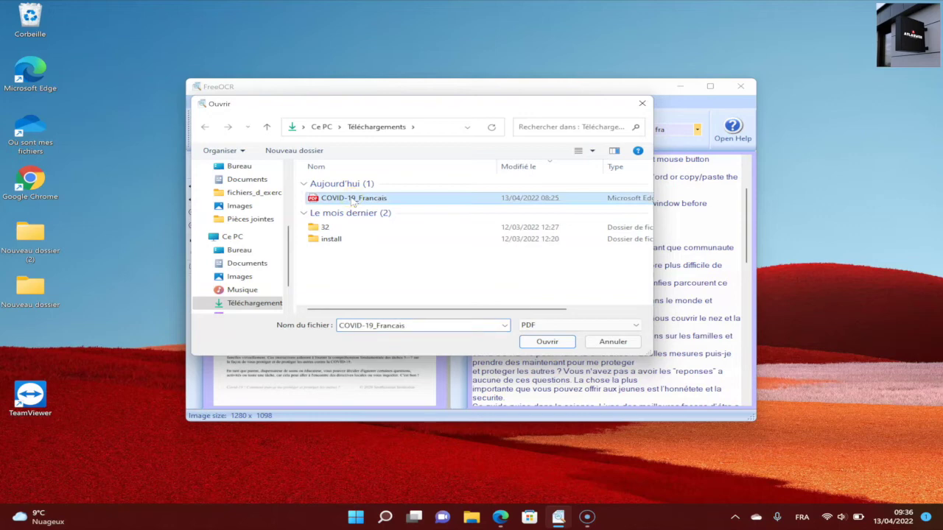
left_click(541, 339)
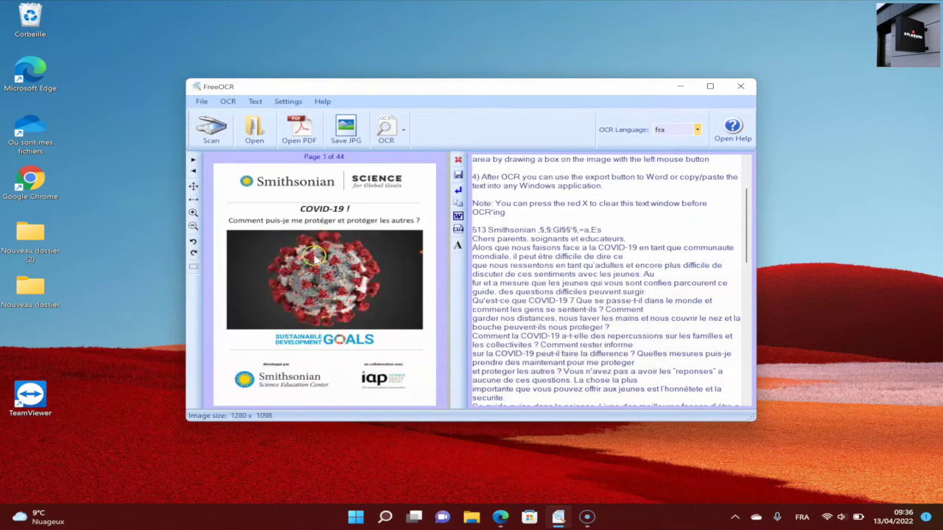
Step: Go to page 4 of the PDF and run OCR on the current page only
left_click(402, 138)
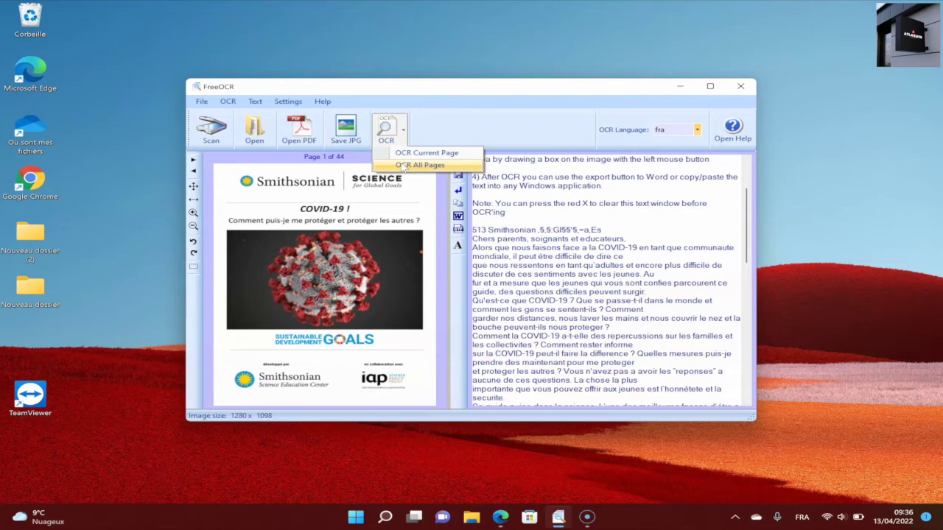
left_click(448, 132)
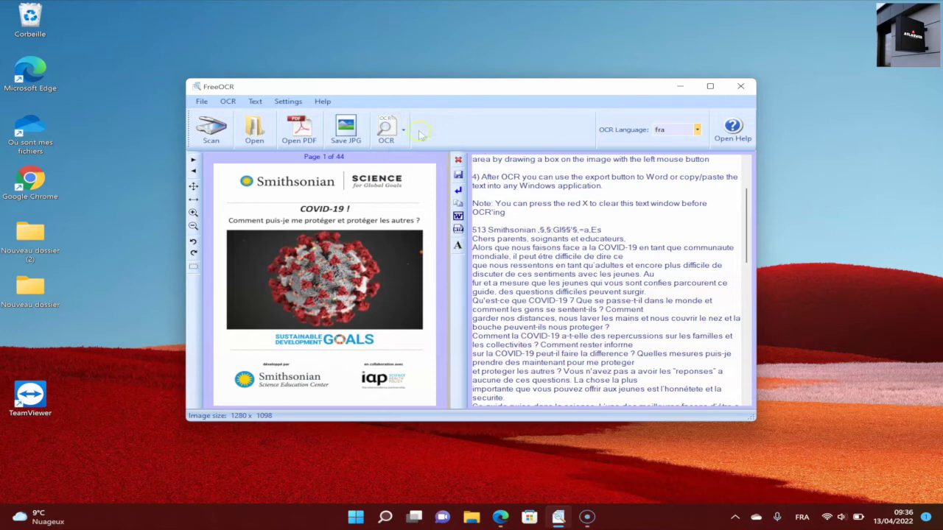
left_click(193, 160)
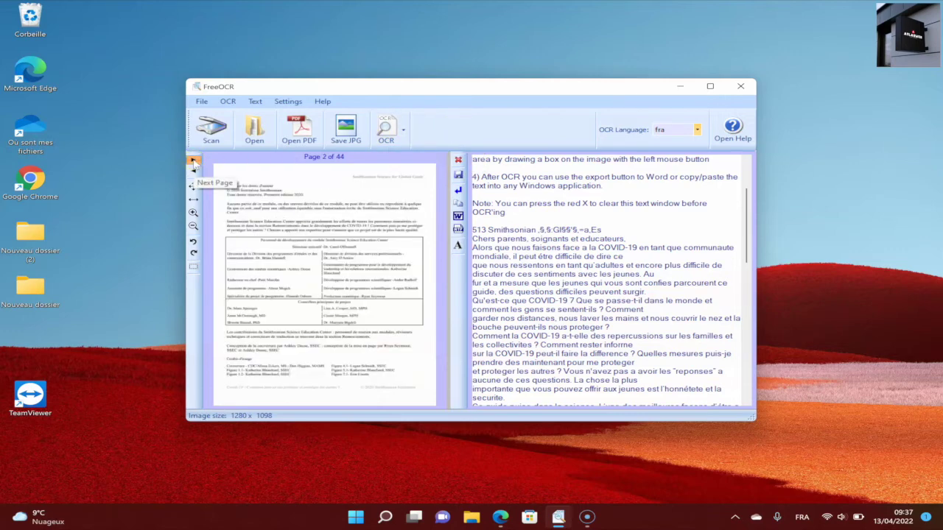
left_click(192, 160)
left_click(192, 161)
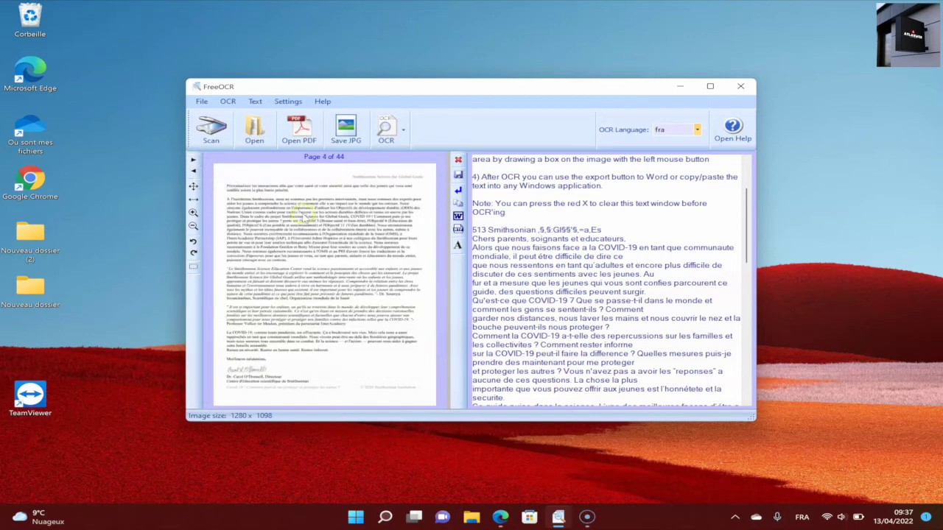
left_click(403, 136)
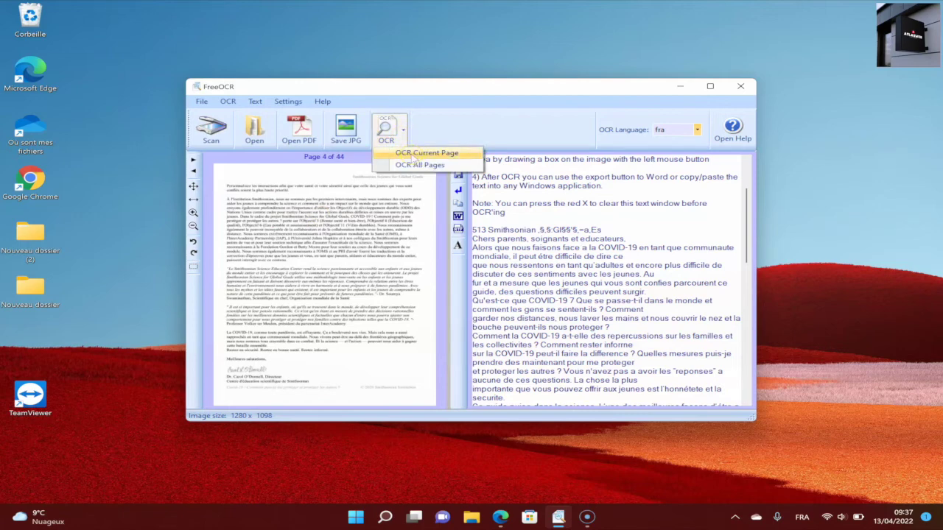
left_click(413, 153)
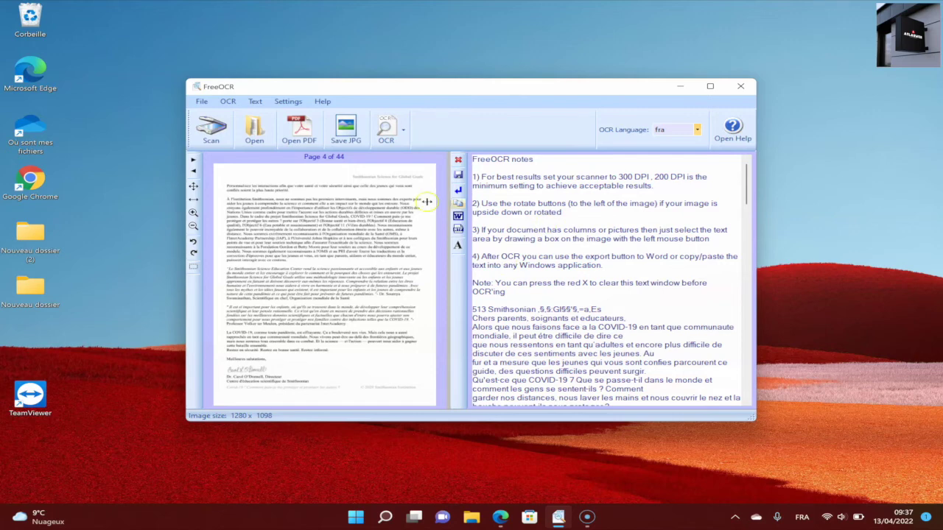
Step: Read through the recognized text to its end and compare it with page 4 of the PDF
left_click(497, 187)
scroll(587, 229, "down", 10)
scroll(587, 229, "down", 8)
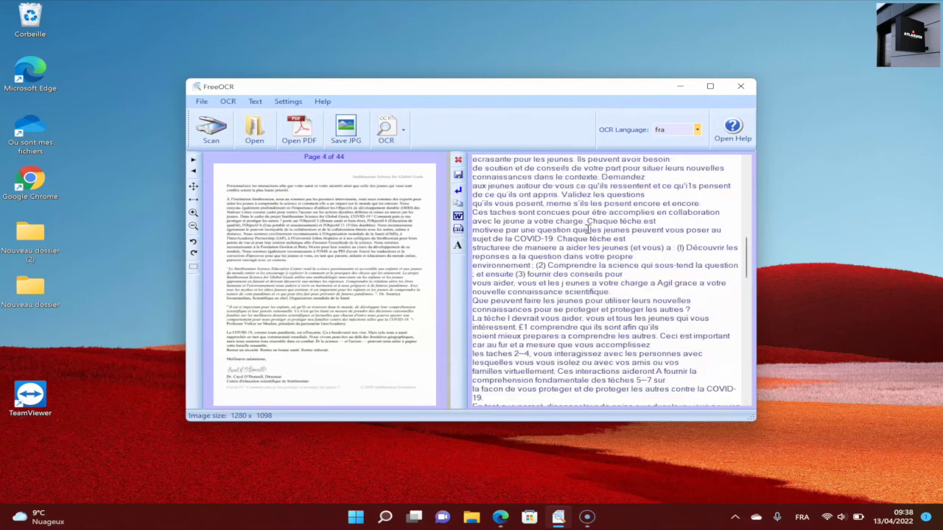
scroll(587, 229, "down", 3)
scroll(589, 221, "up", 2)
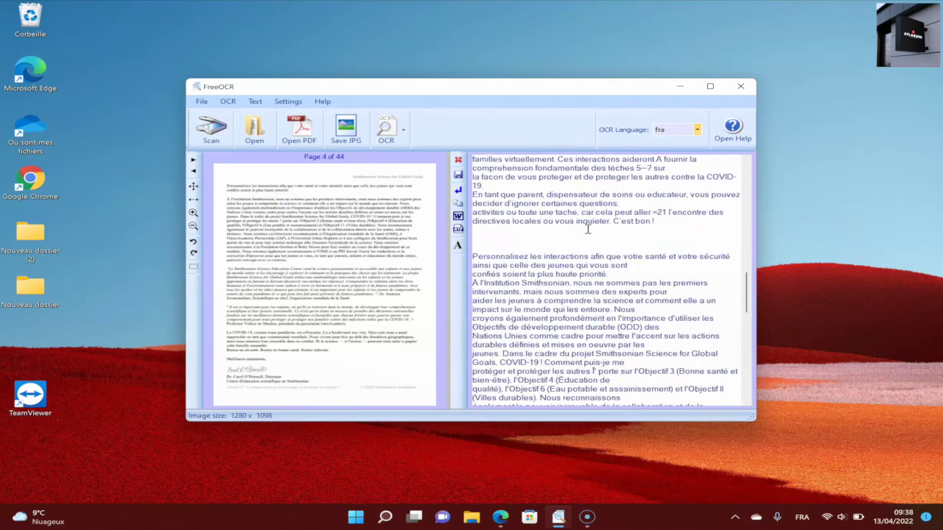
left_click(609, 204)
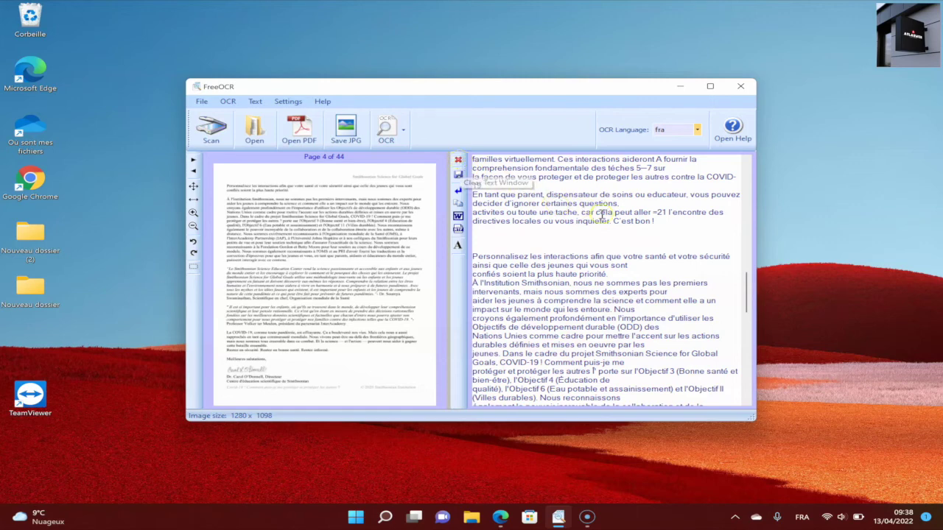
scroll(545, 234, "down", 1)
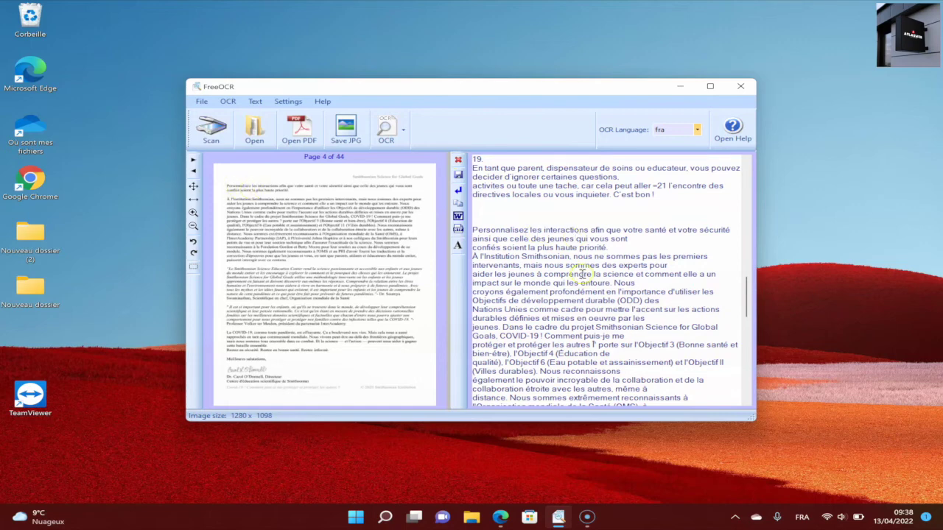
scroll(574, 269, "down", 4)
scroll(574, 264, "down", 8)
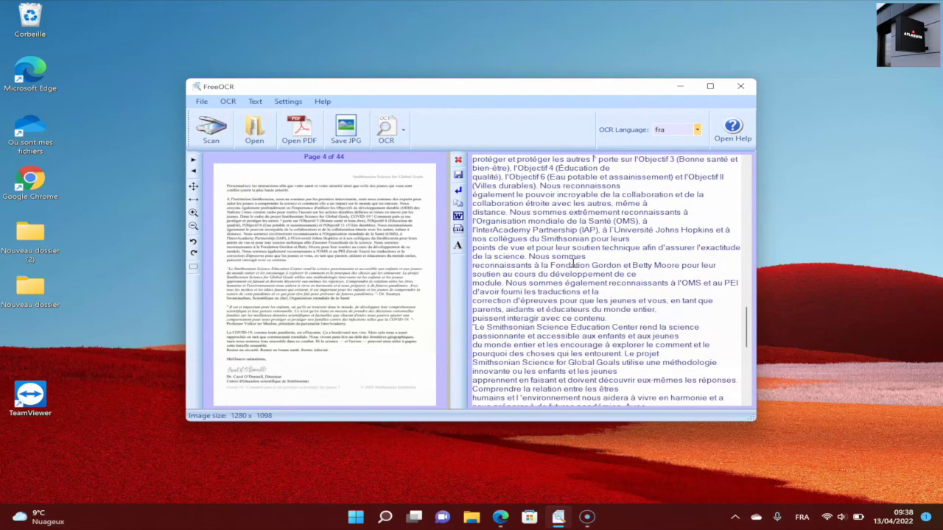
scroll(574, 263, "down", 6)
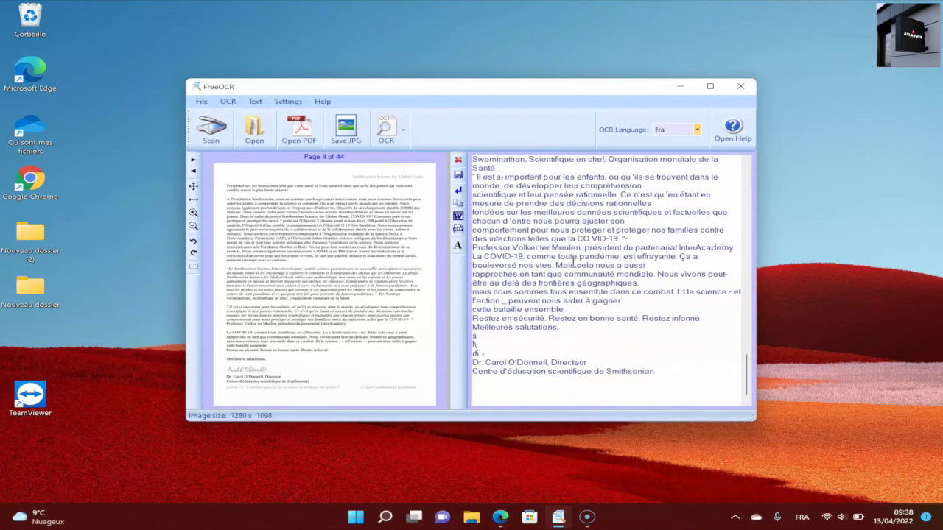
Step: Export the recognized text into Microsoft Word
left_click(592, 262)
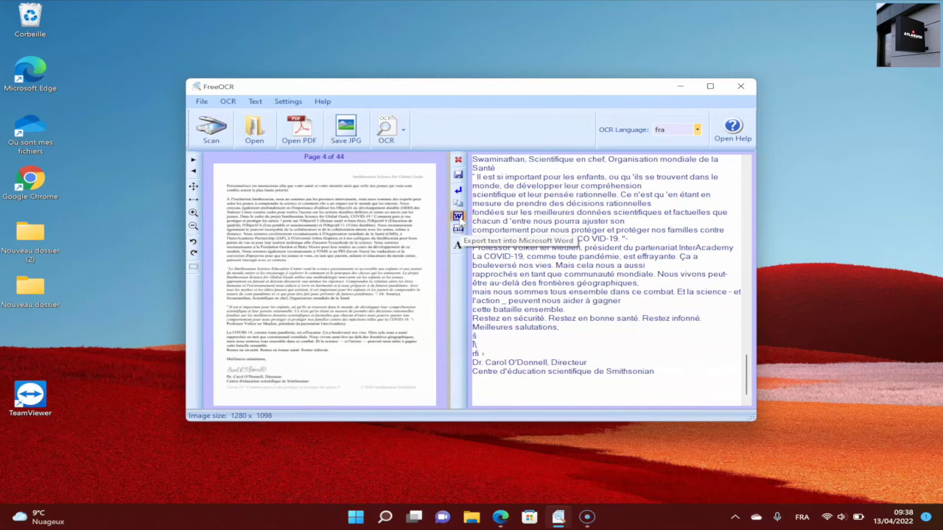
left_click(458, 216)
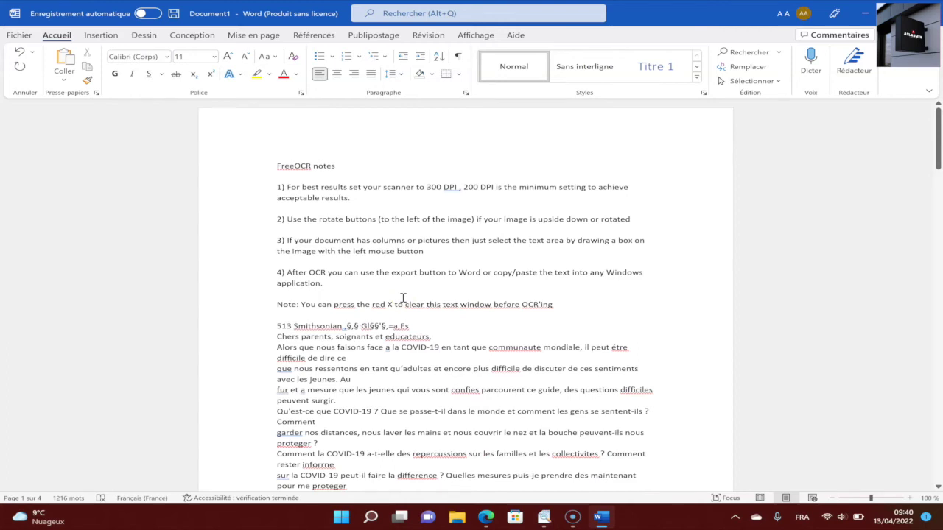
Step: Examine the exported text in the Word document, from the first page on to the second
scroll(403, 297, "down", 3)
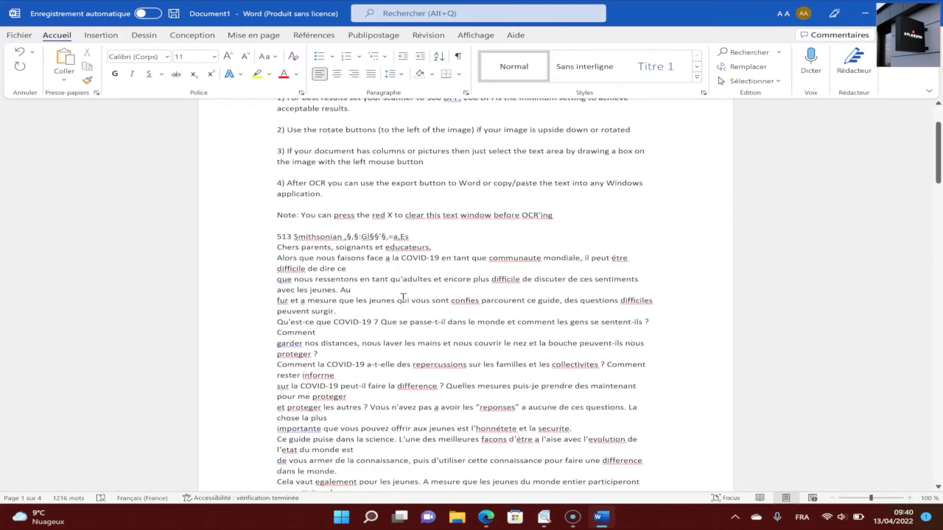
scroll(403, 298, "up", 3)
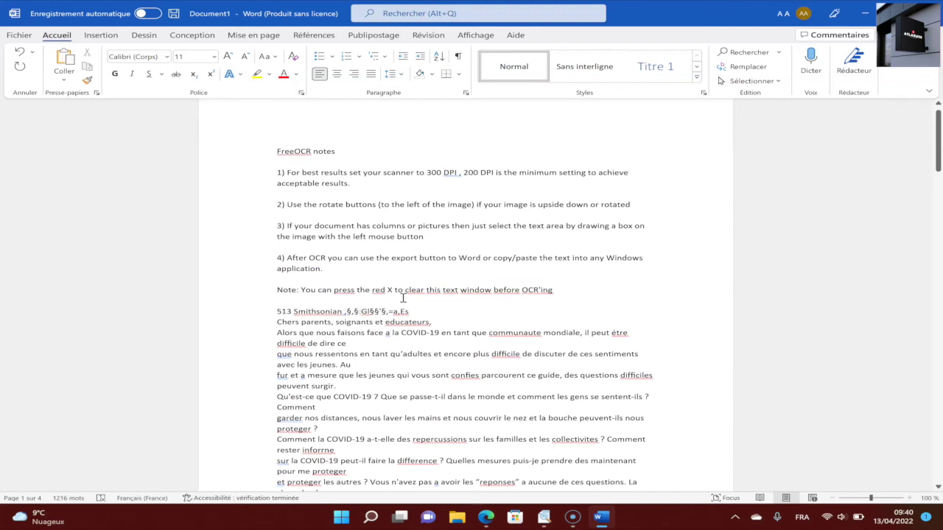
scroll(403, 298, "down", 3)
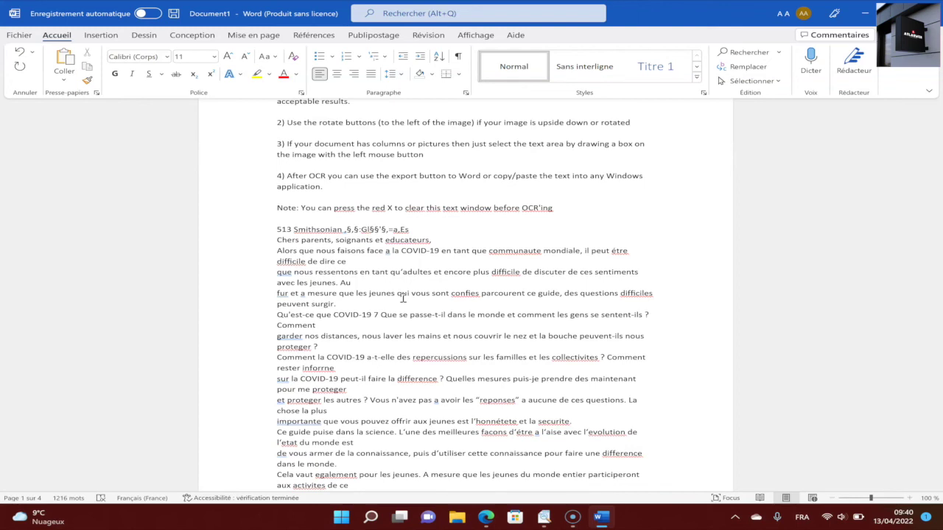
scroll(403, 298, "down", 12)
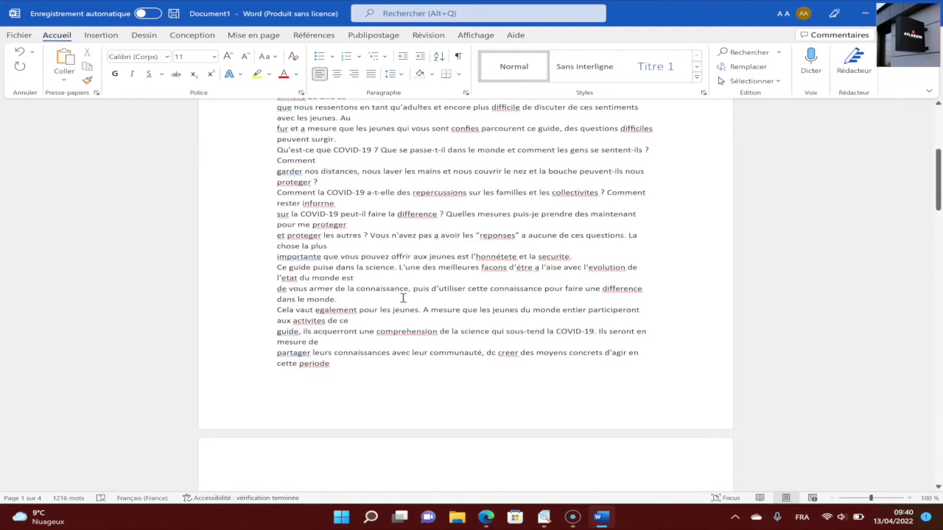
scroll(403, 298, "down", 1)
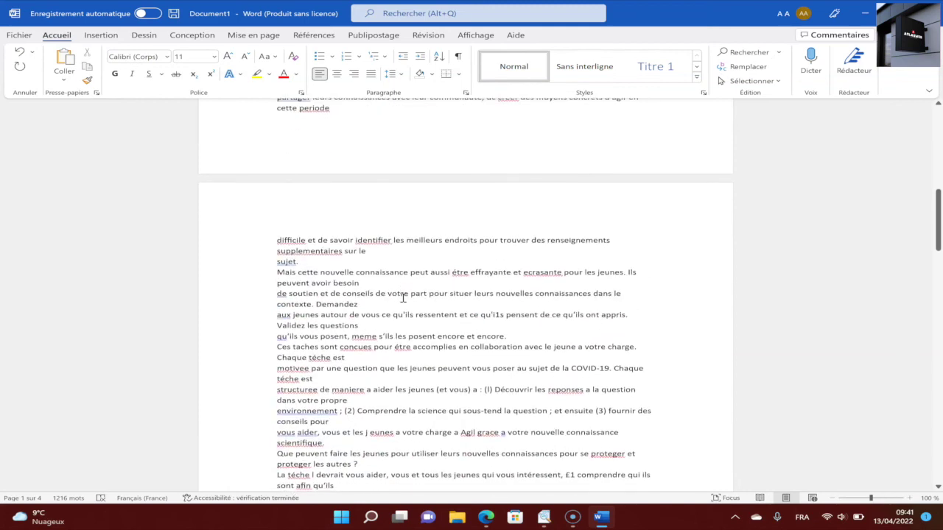